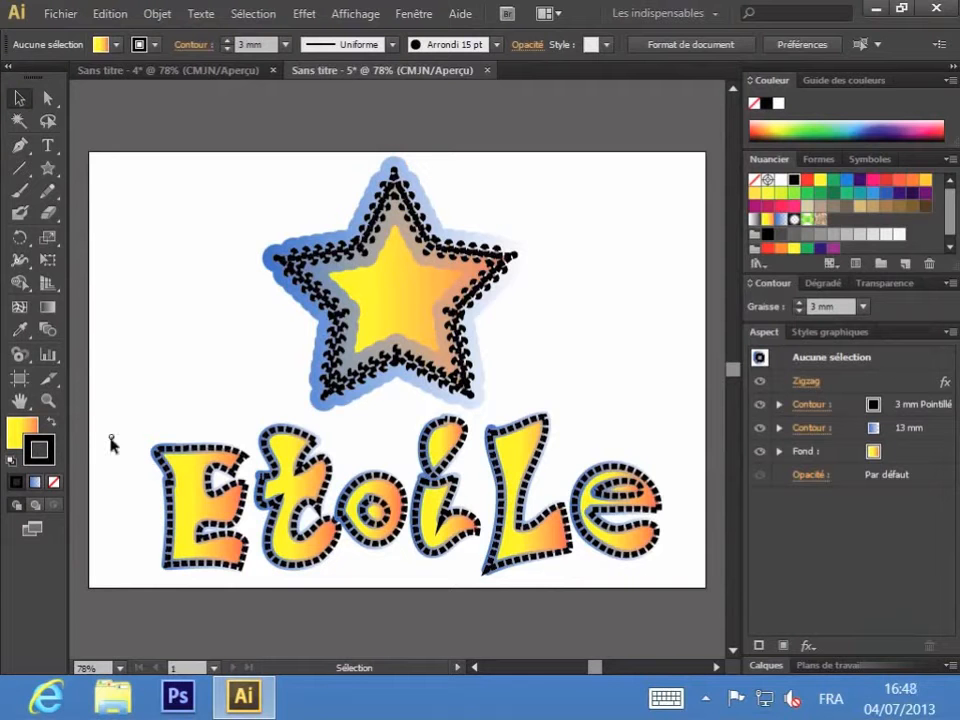
# Add the Arrondis effect from the Spécial group to the whole Etoile lettering, with the preview turned on.
pyautogui.moveTo(121, 433); pyautogui.dragTo(697, 581)
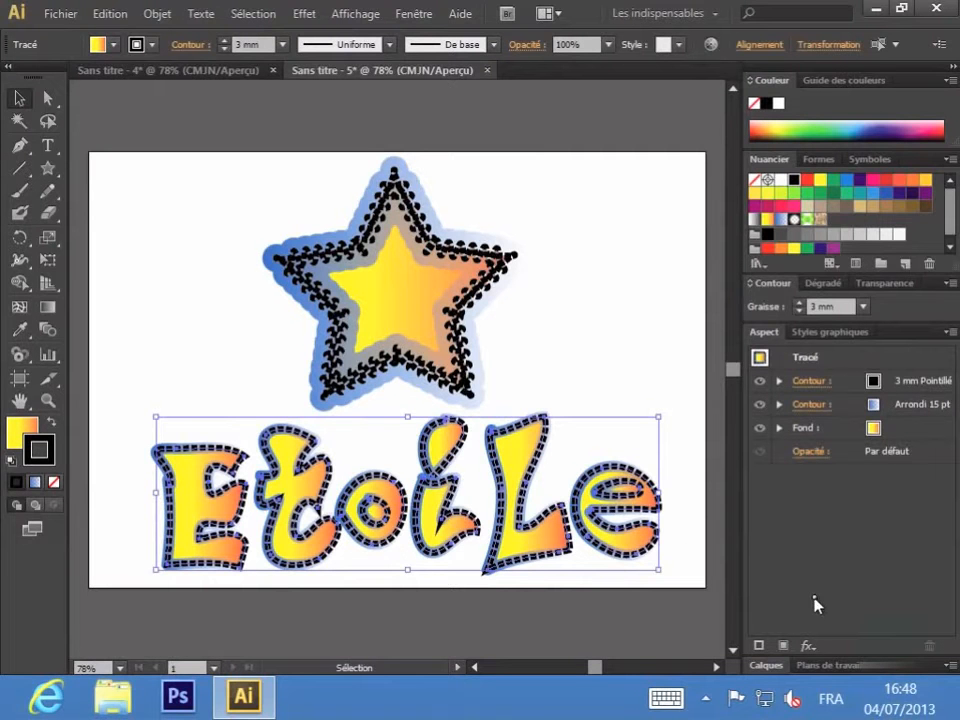
pyautogui.click(808, 648)
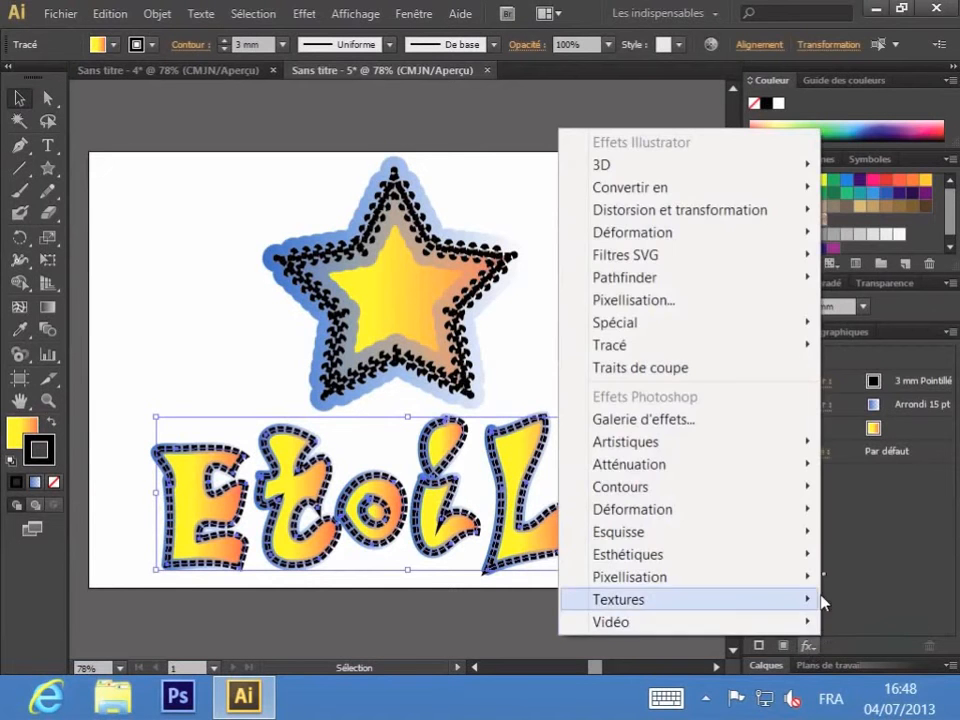
pyautogui.moveTo(706, 330)
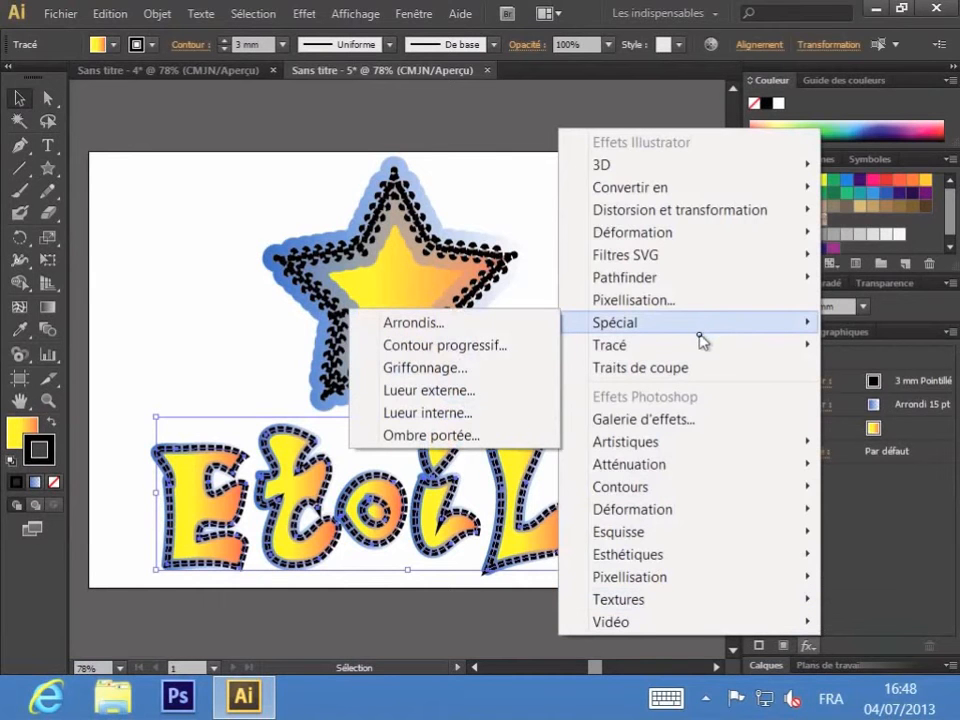
pyautogui.click(688, 330)
pyautogui.moveTo(686, 334)
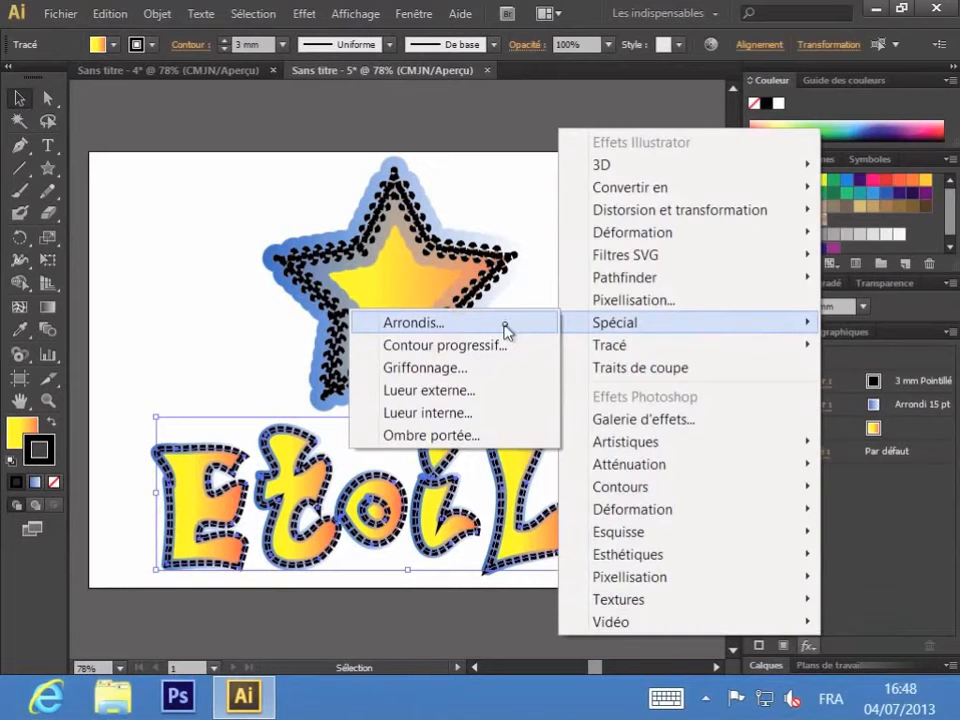
pyautogui.click(509, 333)
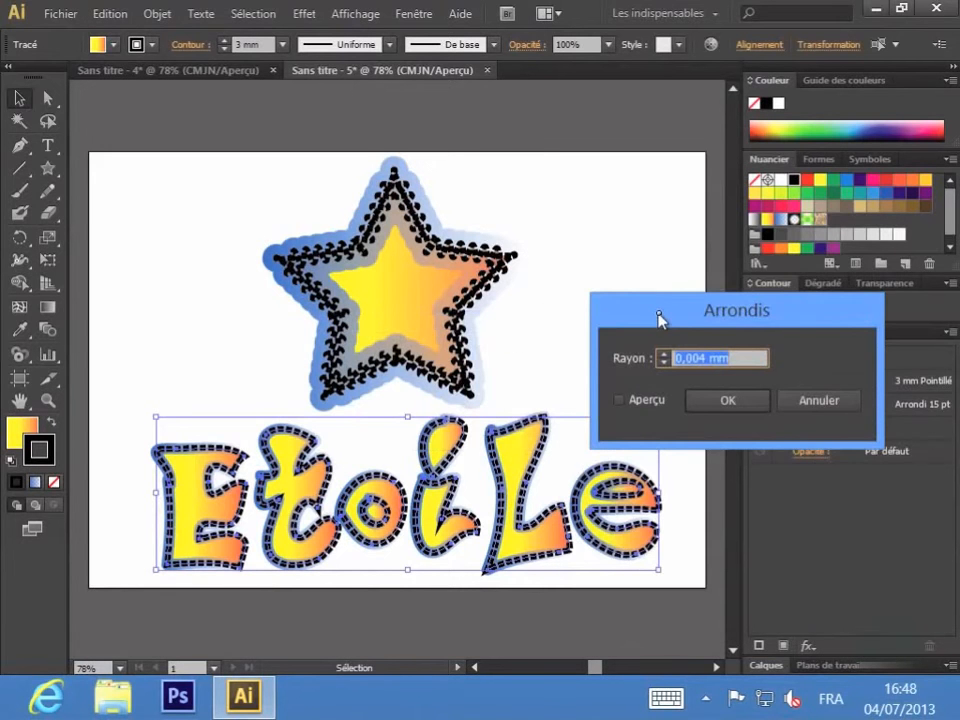
pyautogui.moveTo(657, 307); pyautogui.dragTo(658, 192)
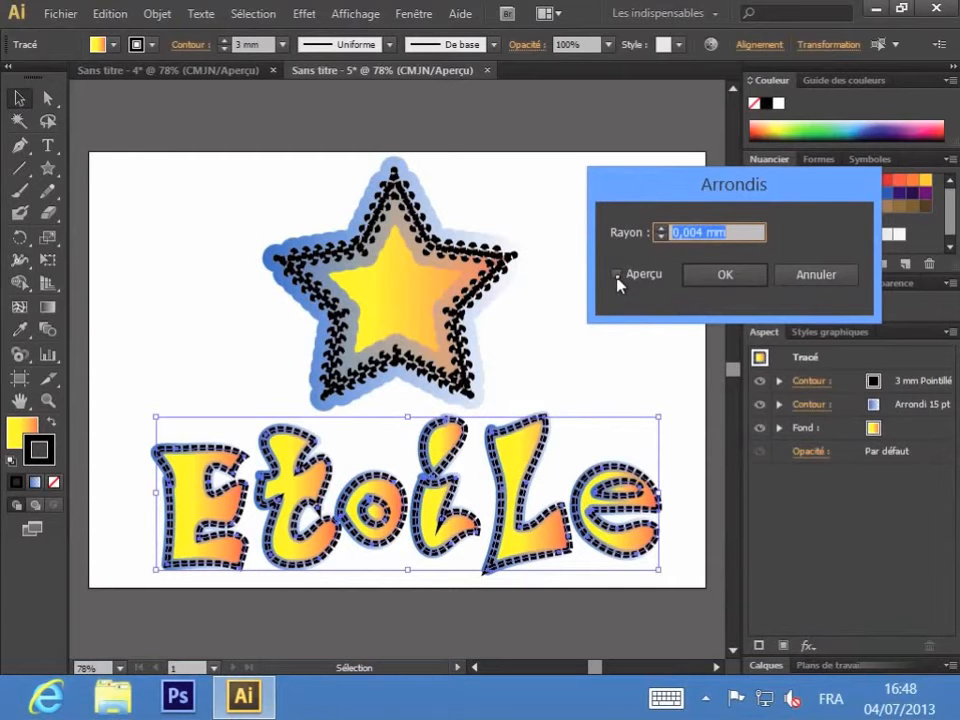
pyautogui.click(617, 276)
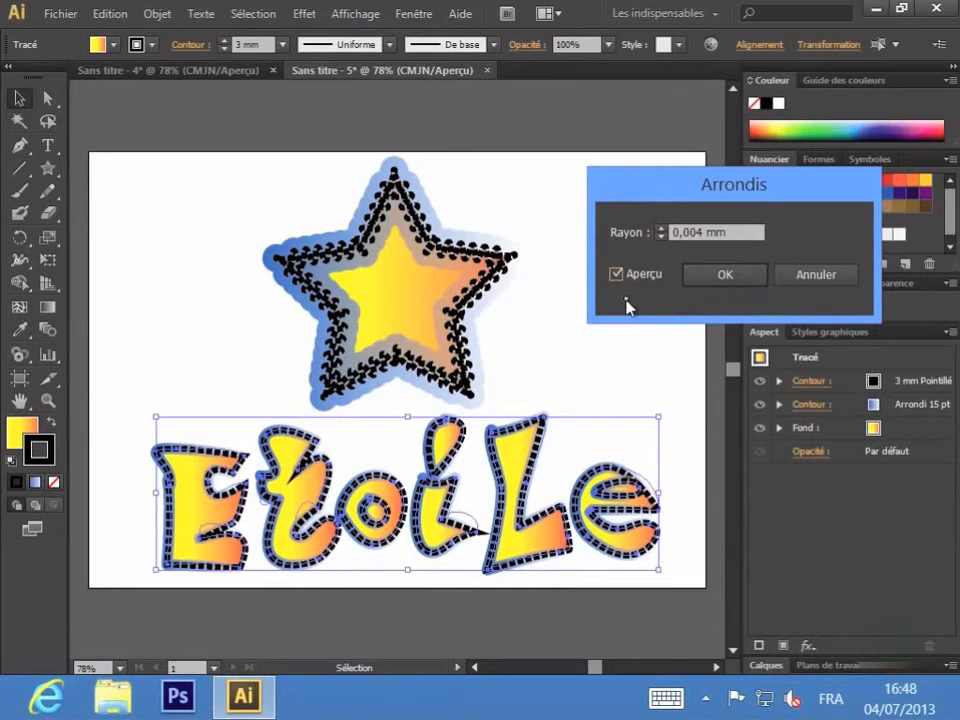
# Raise the Arrondis radius on the lettering to at least 43 mm, apply the effect and deselect the letters.
pyautogui.click(661, 240)
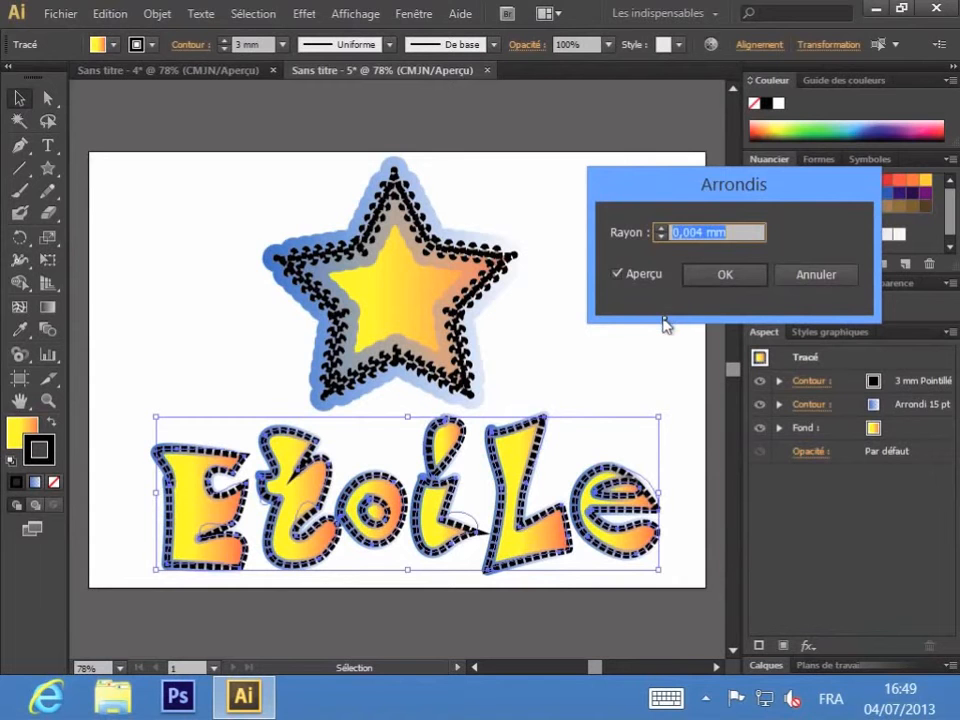
pyautogui.click(661, 229)
pyautogui.click(661, 229)
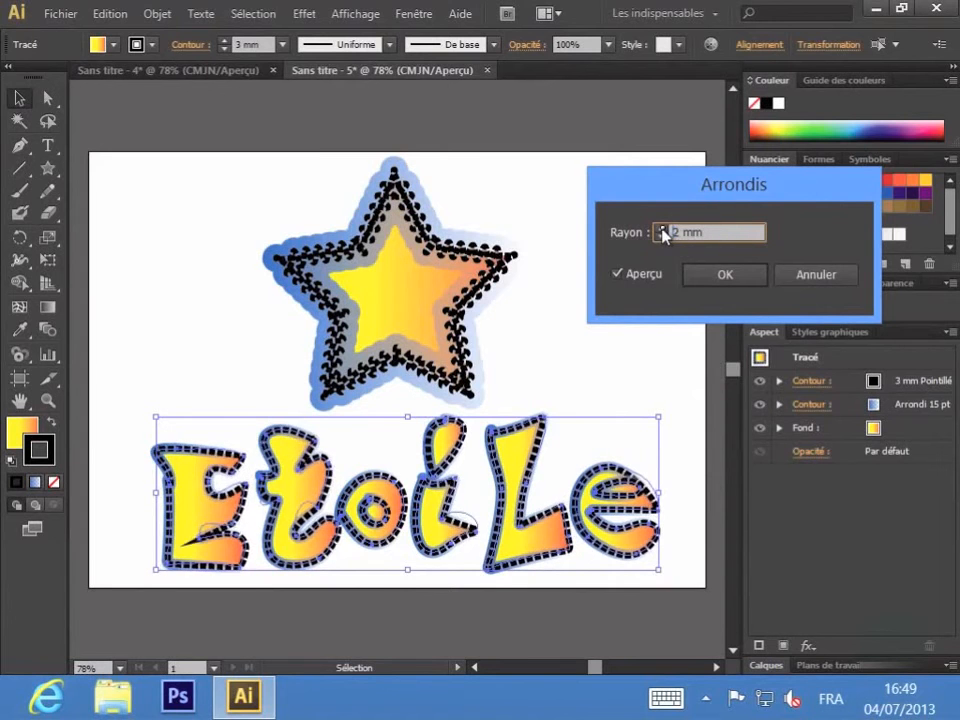
pyautogui.click(661, 229)
pyautogui.click(661, 229)
pyautogui.click(661, 229)
pyautogui.click(661, 229)
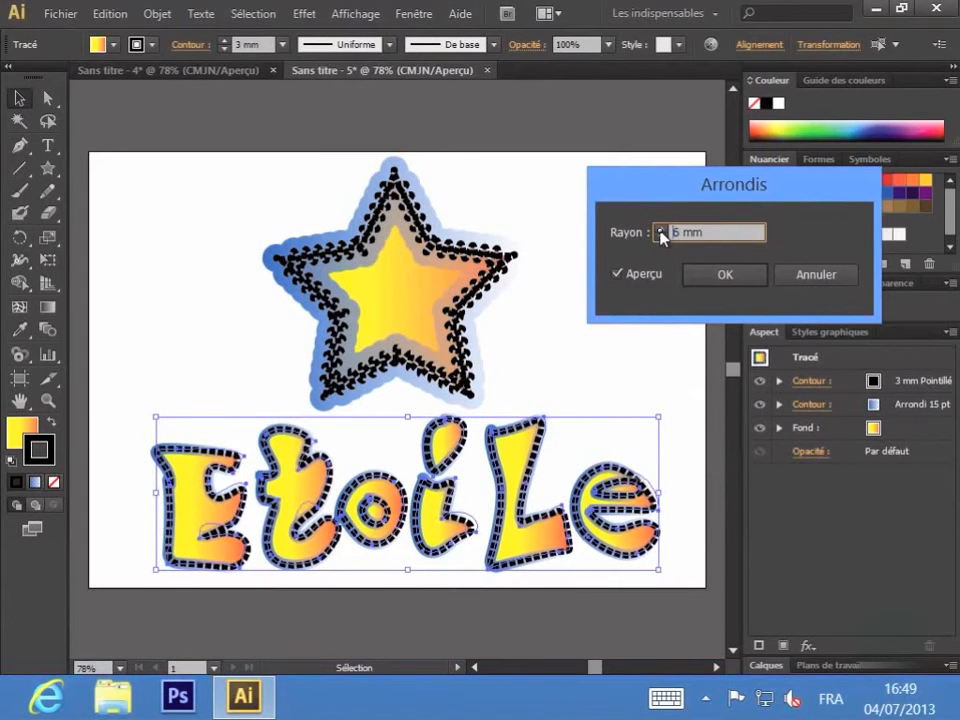
pyautogui.click(661, 229)
pyautogui.click(661, 229)
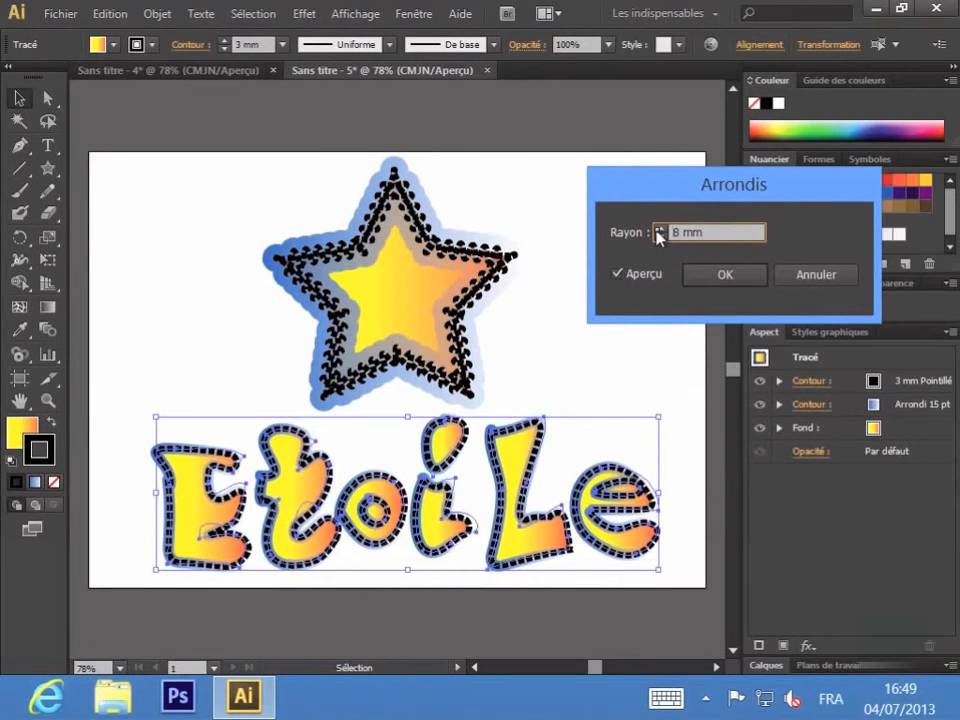
pyautogui.click(660, 229)
pyautogui.click(660, 229)
pyautogui.click(660, 229)
pyautogui.click(660, 229)
pyautogui.click(661, 229)
pyautogui.click(661, 229)
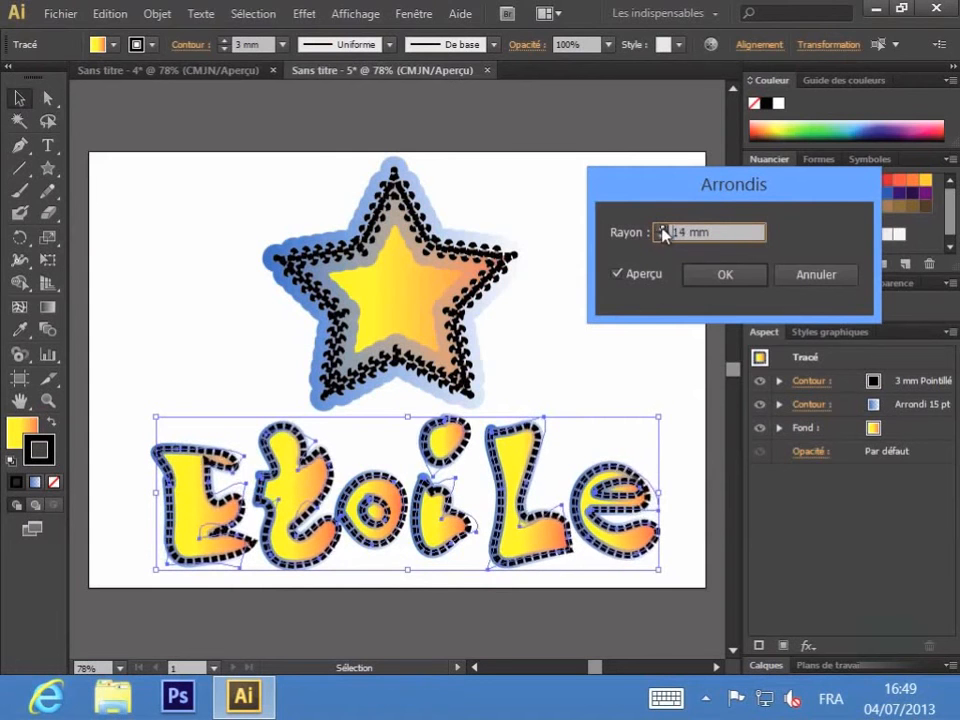
pyautogui.click(661, 229)
pyautogui.click(661, 229)
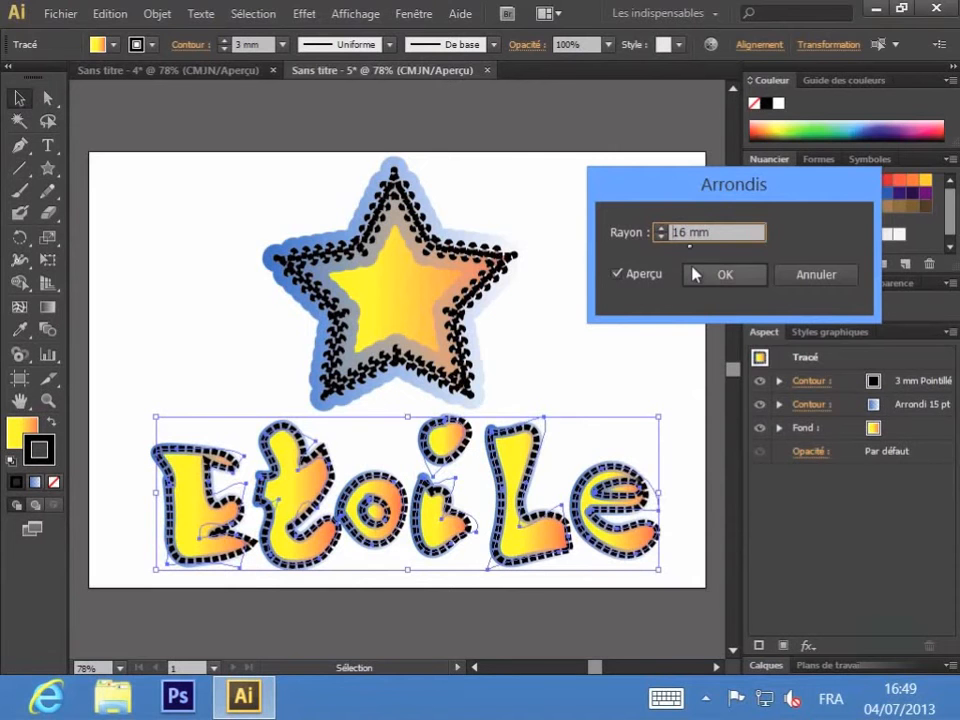
pyautogui.click(662, 229)
pyautogui.click(662, 229)
pyautogui.click(662, 229)
pyautogui.click(662, 229)
pyautogui.click(662, 229)
pyautogui.click(662, 229)
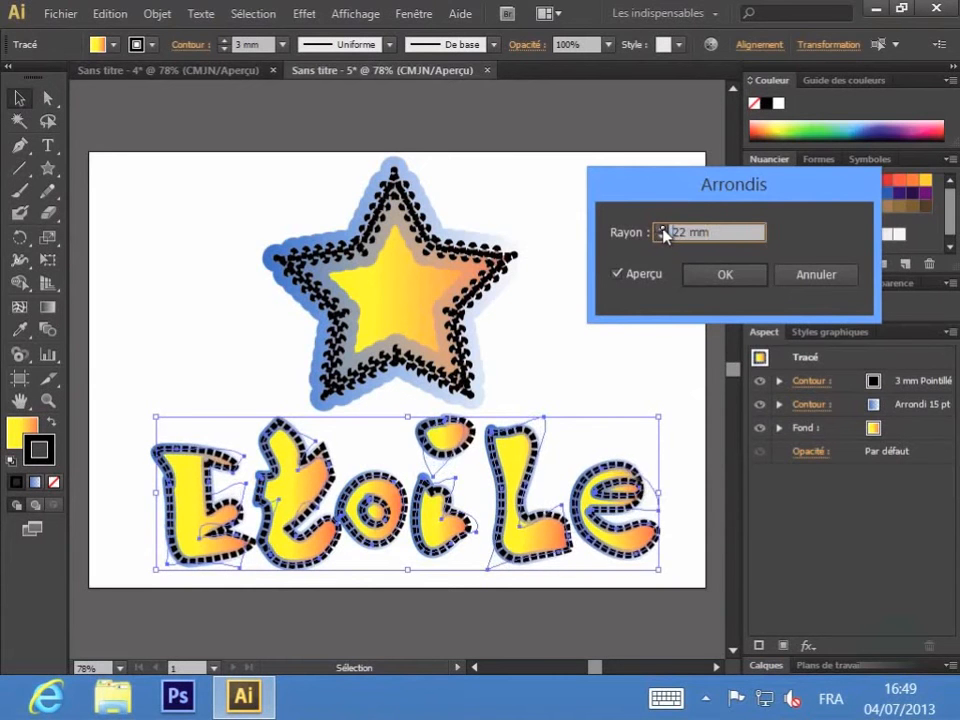
pyautogui.click(662, 229)
pyautogui.click(662, 229)
pyautogui.click(662, 229)
pyautogui.click(662, 229)
pyautogui.click(662, 229)
pyautogui.click(662, 229)
pyautogui.click(662, 229)
pyautogui.click(662, 229)
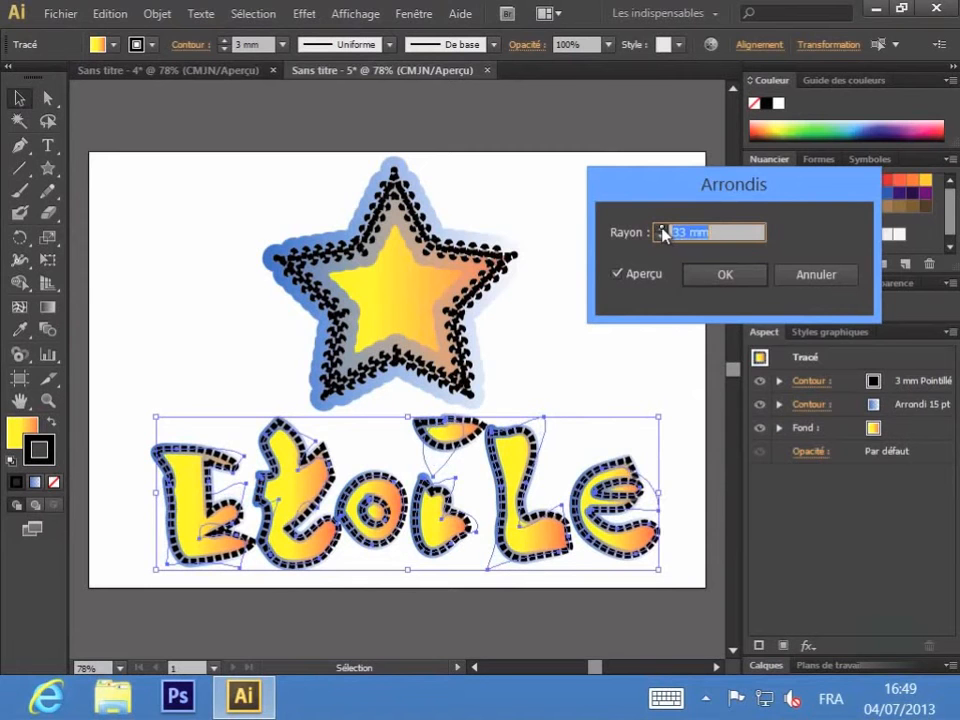
pyautogui.click(662, 229)
pyautogui.click(662, 229)
pyautogui.doubleClick(662, 229)
pyautogui.click(662, 229)
pyautogui.doubleClick(662, 229)
pyautogui.click(662, 229)
pyautogui.doubleClick(662, 229)
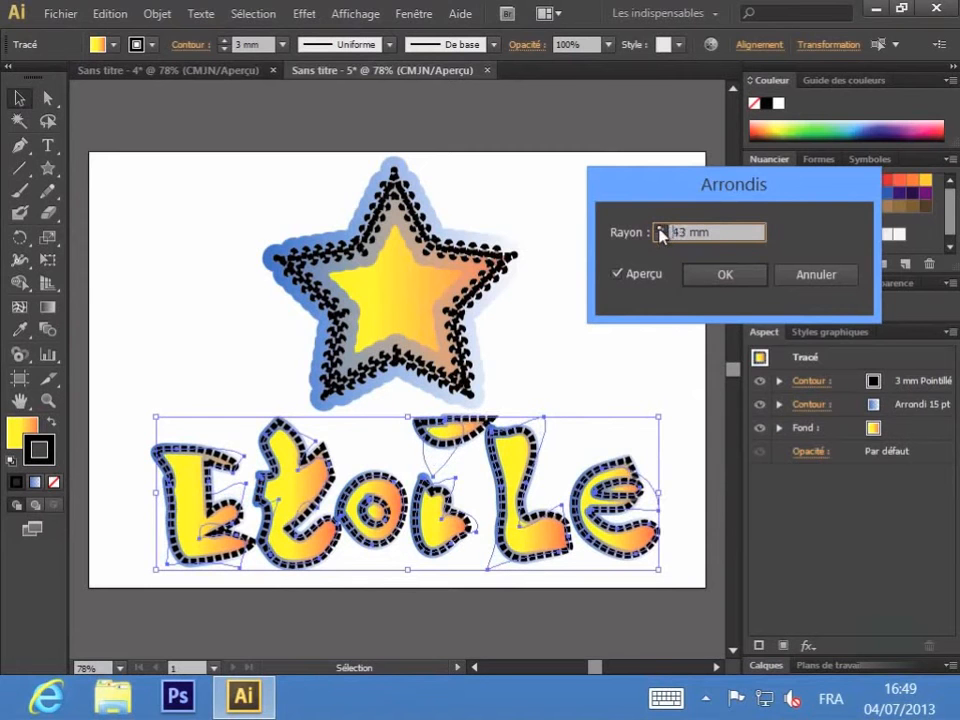
pyautogui.click(662, 229)
pyautogui.click(662, 229)
pyautogui.click(662, 229)
pyautogui.click(662, 229)
pyautogui.click(662, 229)
pyautogui.click(662, 229)
pyautogui.click(726, 283)
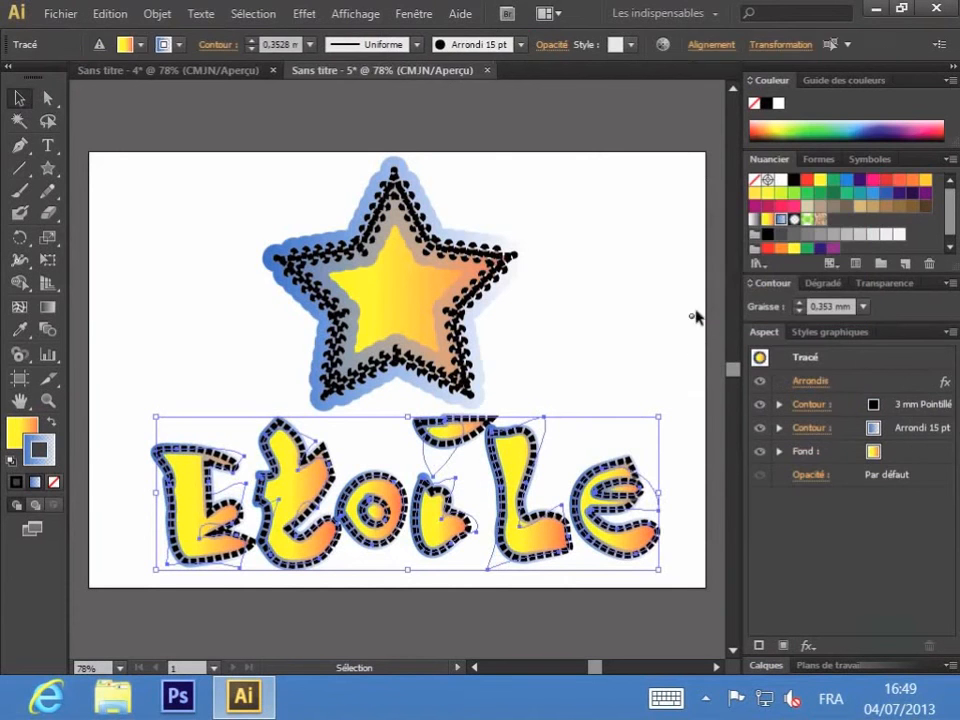
pyautogui.click(638, 349)
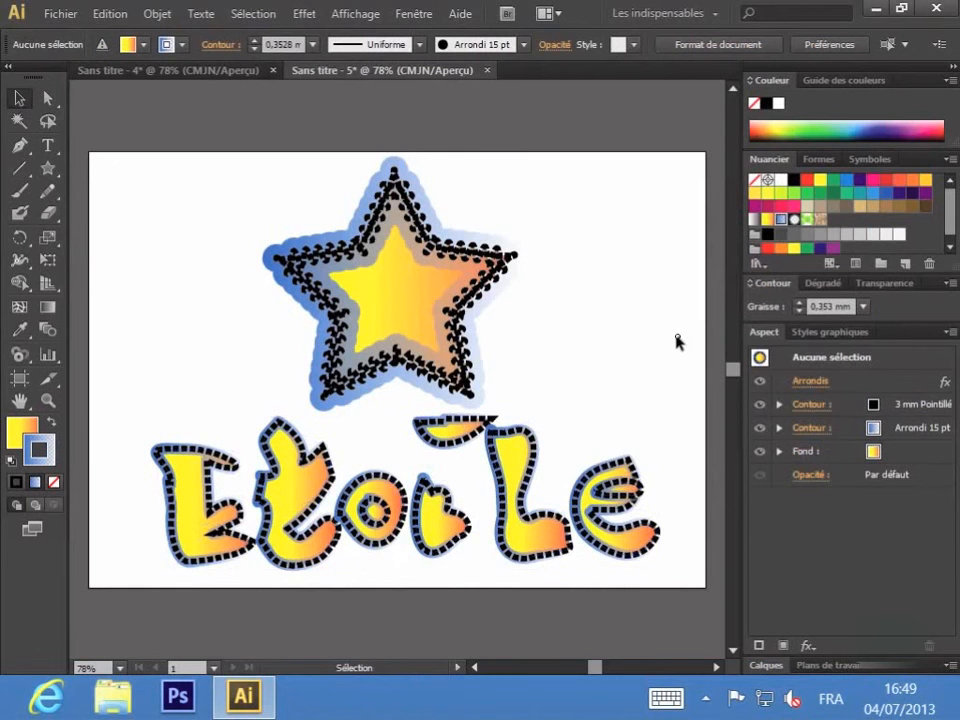
# Move the letter t closer to the E so that the two letters slightly overlap.
pyautogui.hotkey('ctrl', '+')
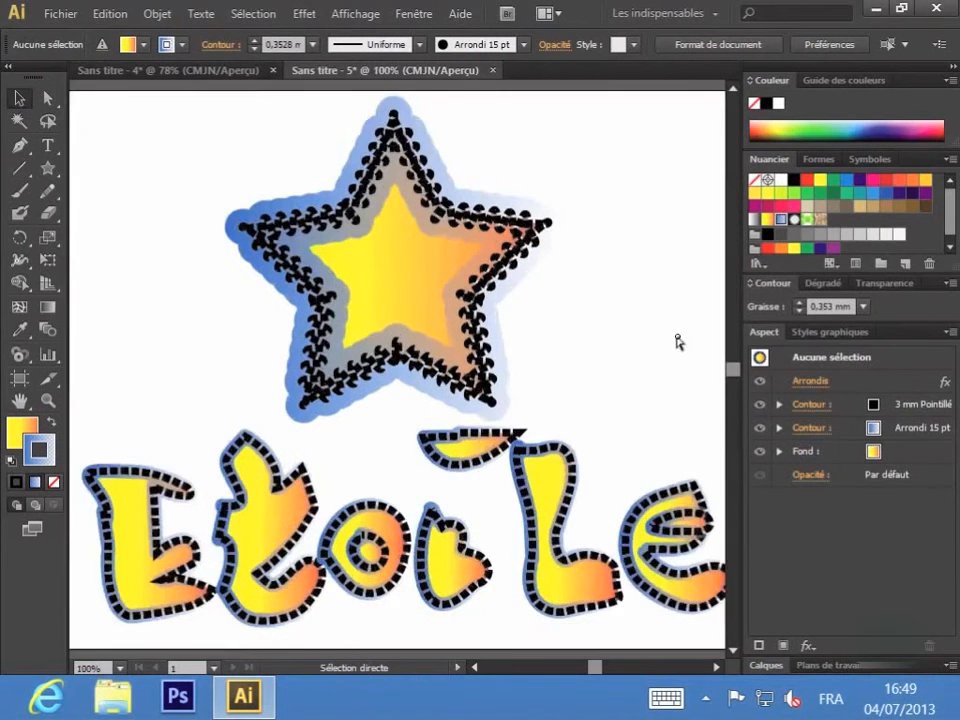
pyautogui.hotkey('ctrl', '+')
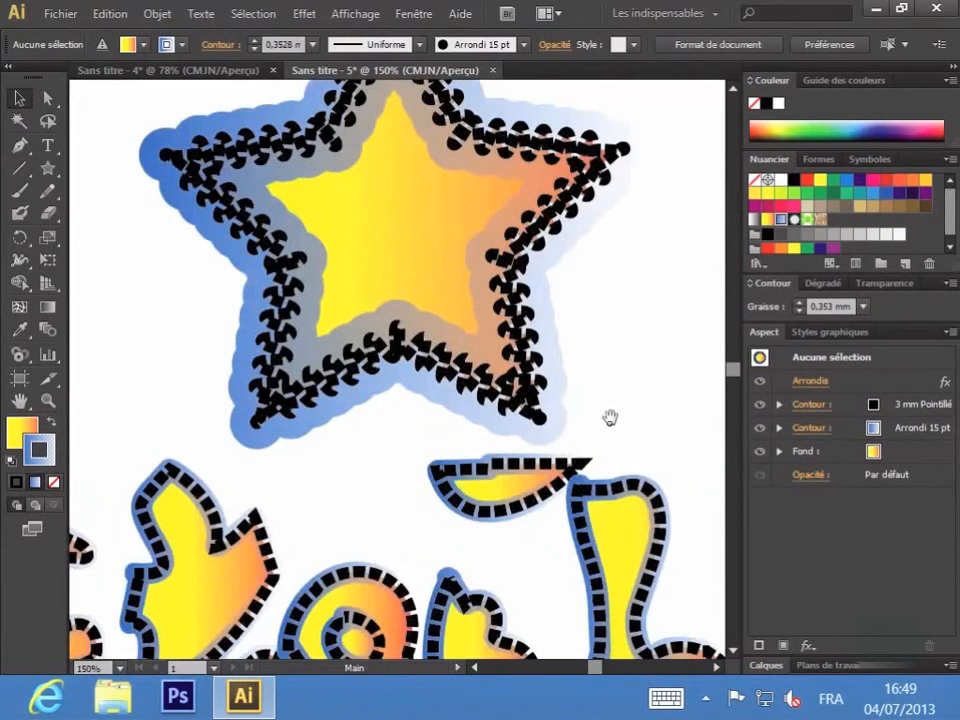
pyautogui.moveTo(611, 418); pyautogui.dragTo(730, 283)
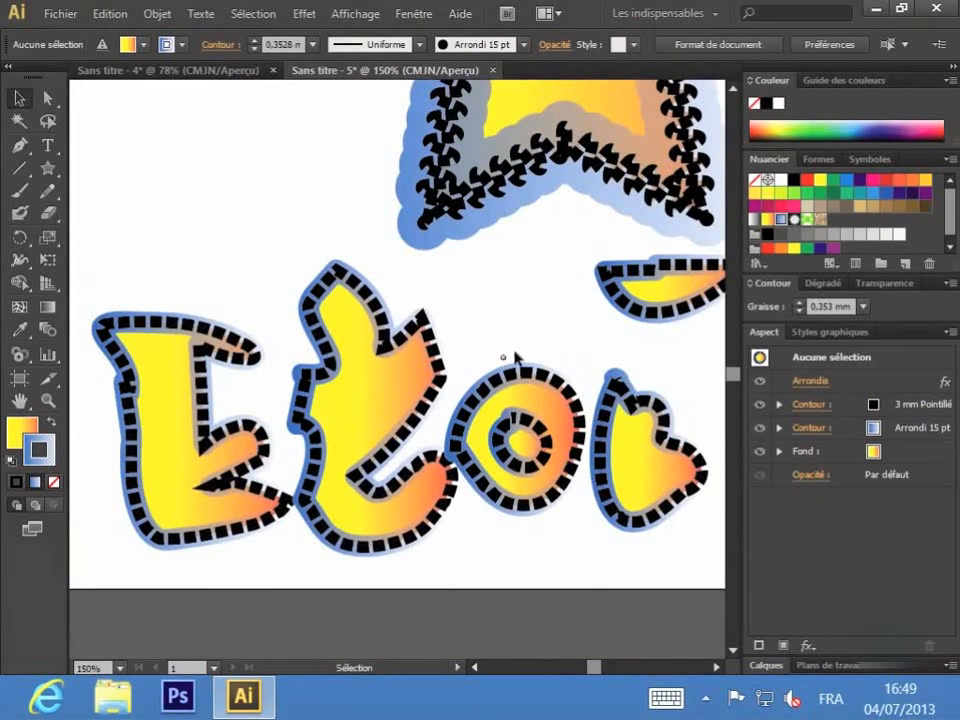
pyautogui.click(47, 97)
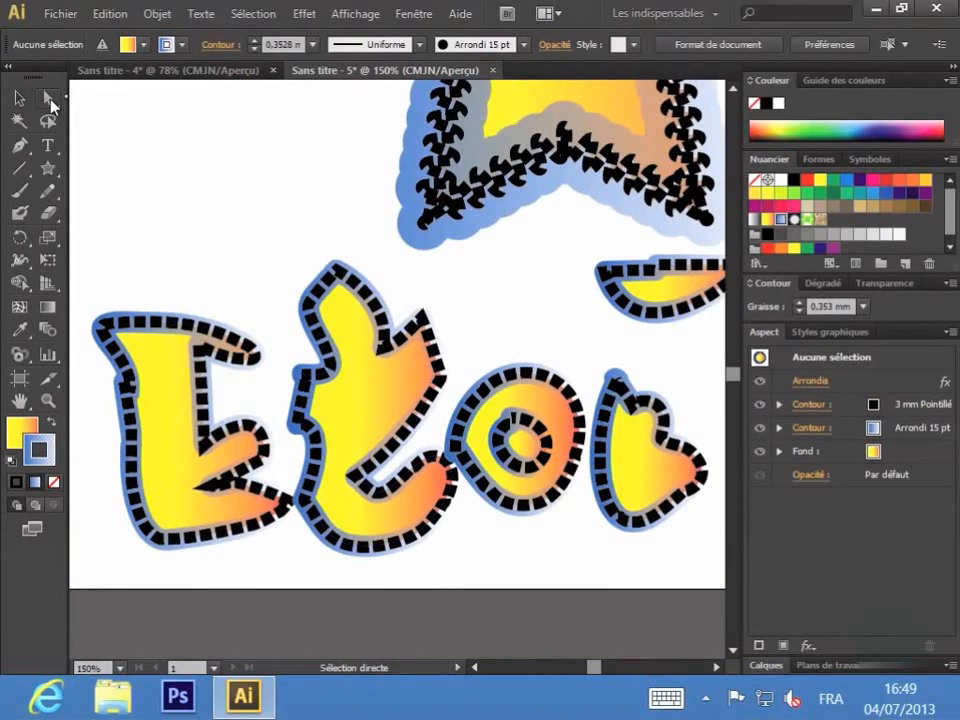
pyautogui.click(352, 402)
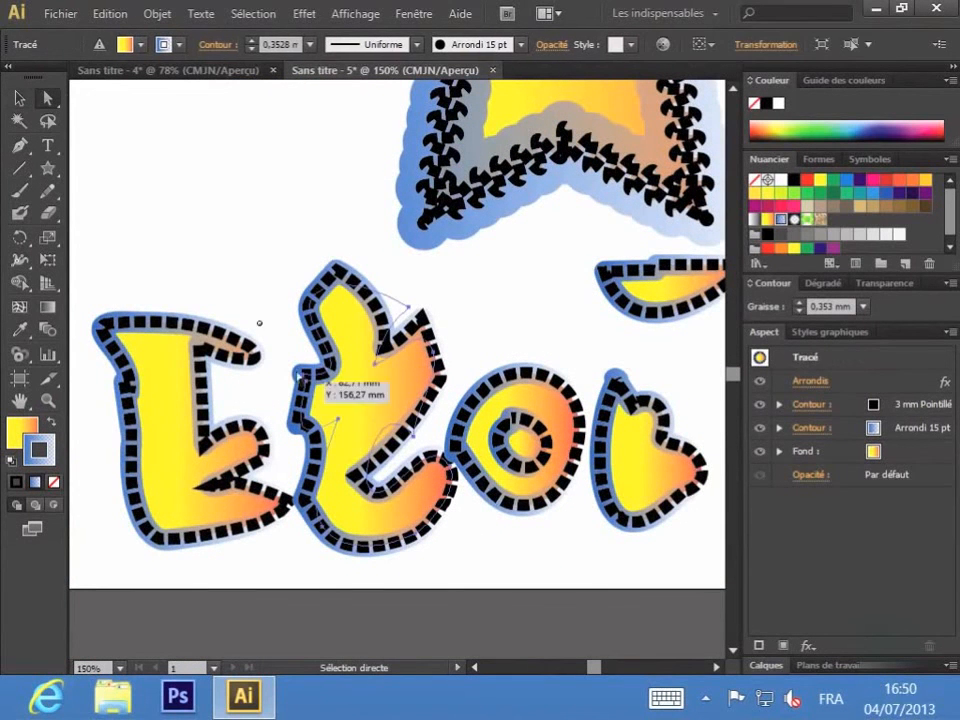
pyautogui.press('v')
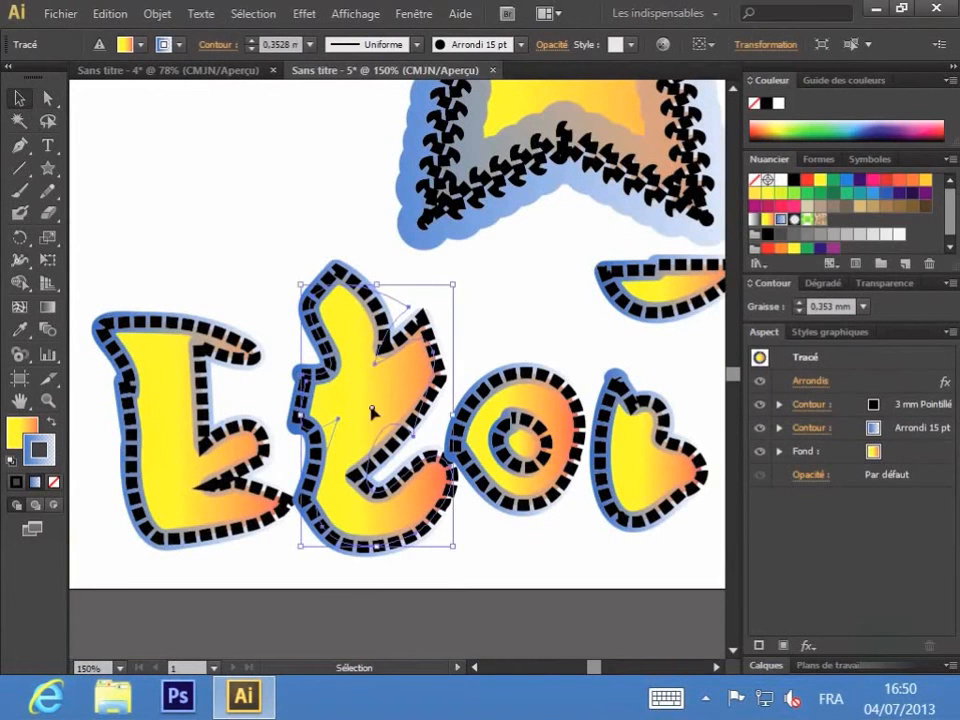
pyautogui.moveTo(374, 409); pyautogui.dragTo(349, 412)
# Move the o against the t, slightly lower than before, and shift the stem and dot of the i beside the o.
pyautogui.click(526, 394)
pyautogui.moveTo(526, 394); pyautogui.dragTo(438, 455)
pyautogui.moveTo(592, 437); pyautogui.dragTo(540, 432)
pyautogui.moveTo(611, 345); pyautogui.dragTo(540, 347)
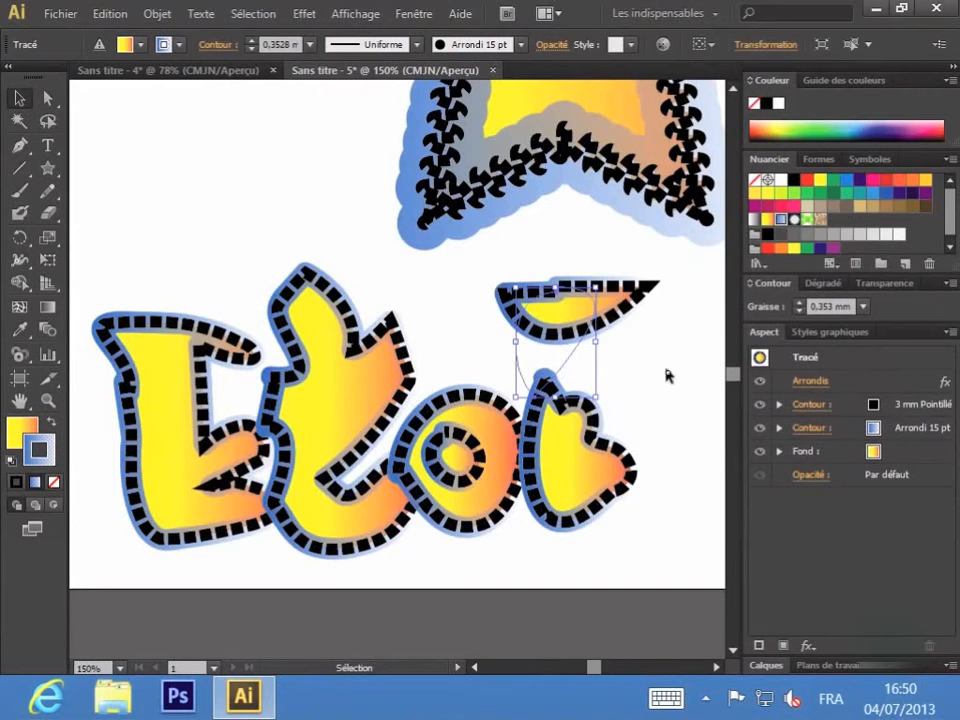
# Move the letter L closer to the i so that it overlaps the i's dot and stem.
pyautogui.press('space')
pyautogui.moveTo(664, 384); pyautogui.dragTo(459, 385)
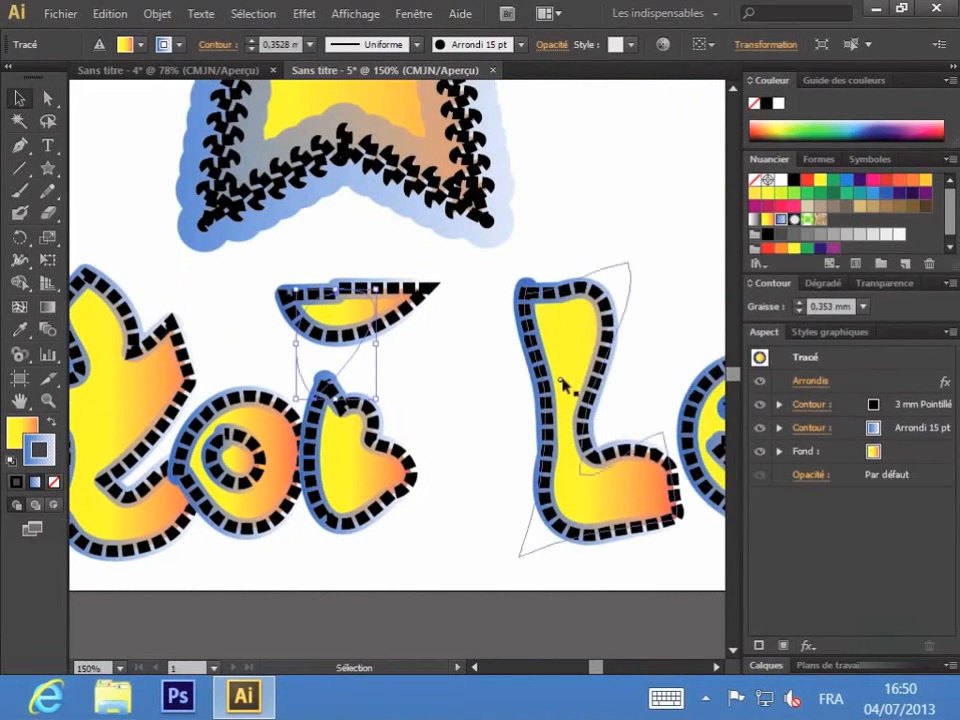
pyautogui.moveTo(561, 386); pyautogui.dragTo(467, 387)
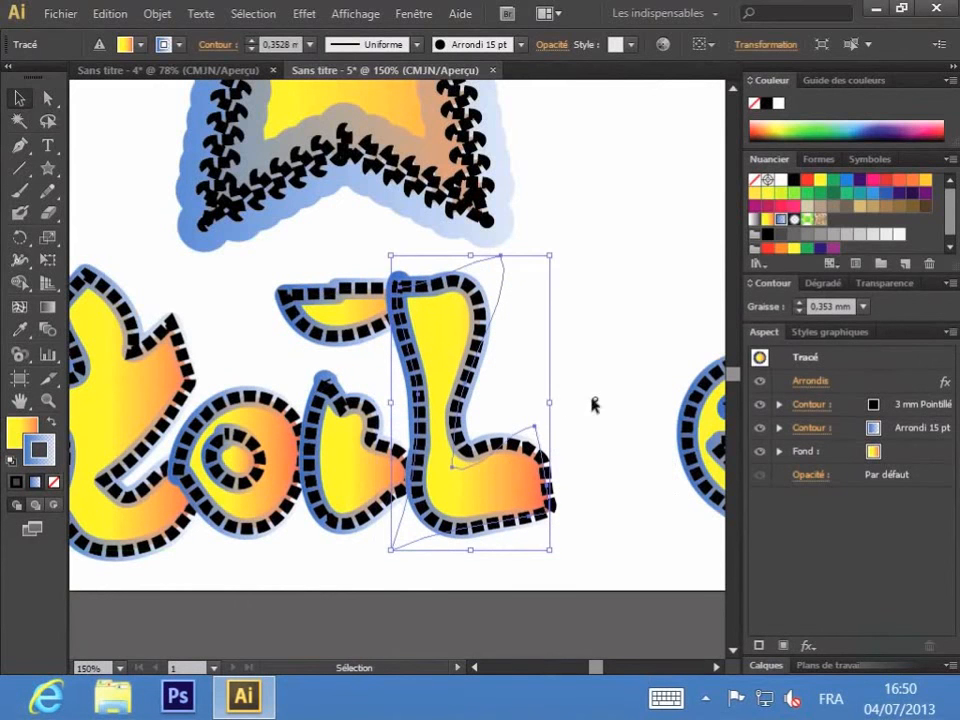
pyautogui.click(585, 460)
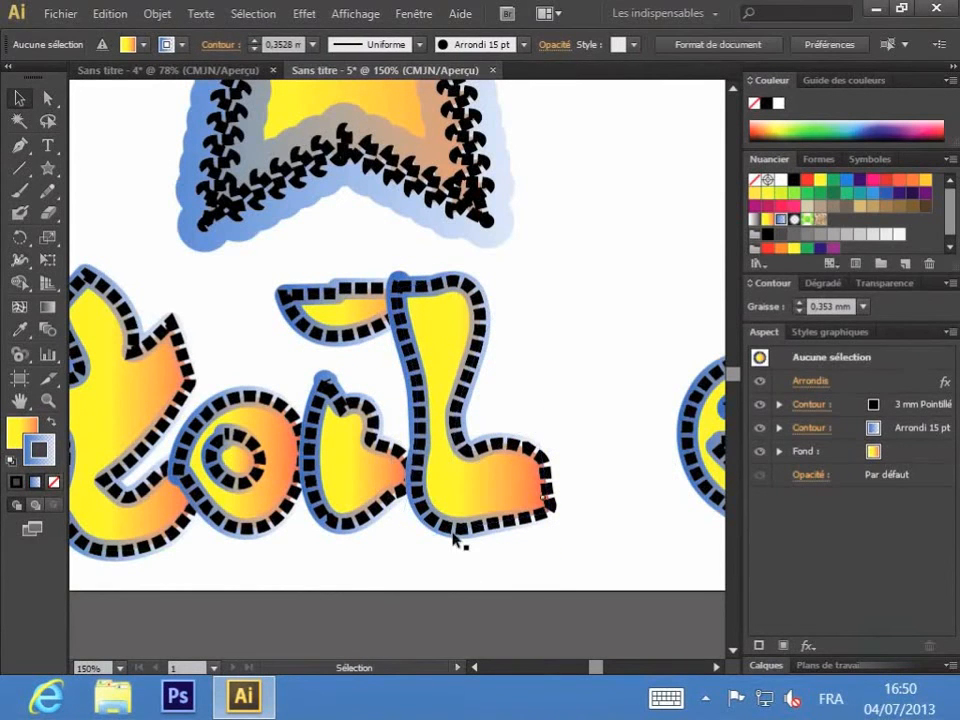
# Move the final e against the L so that they overlap, then fit the whole artboard in view.
pyautogui.moveTo(647, 426); pyautogui.dragTo(515, 410)
pyautogui.click(708, 398)
pyautogui.moveTo(707, 385); pyautogui.dragTo(545, 410)
pyautogui.click(650, 390)
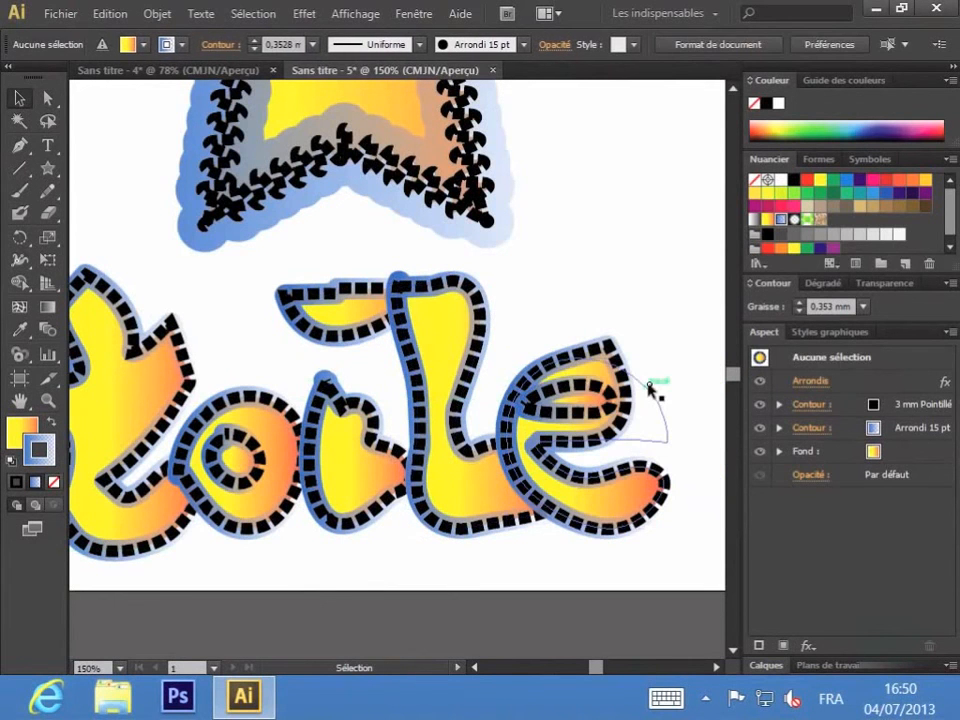
pyautogui.press('ctrl')
pyautogui.hotkey('ctrl', '0')
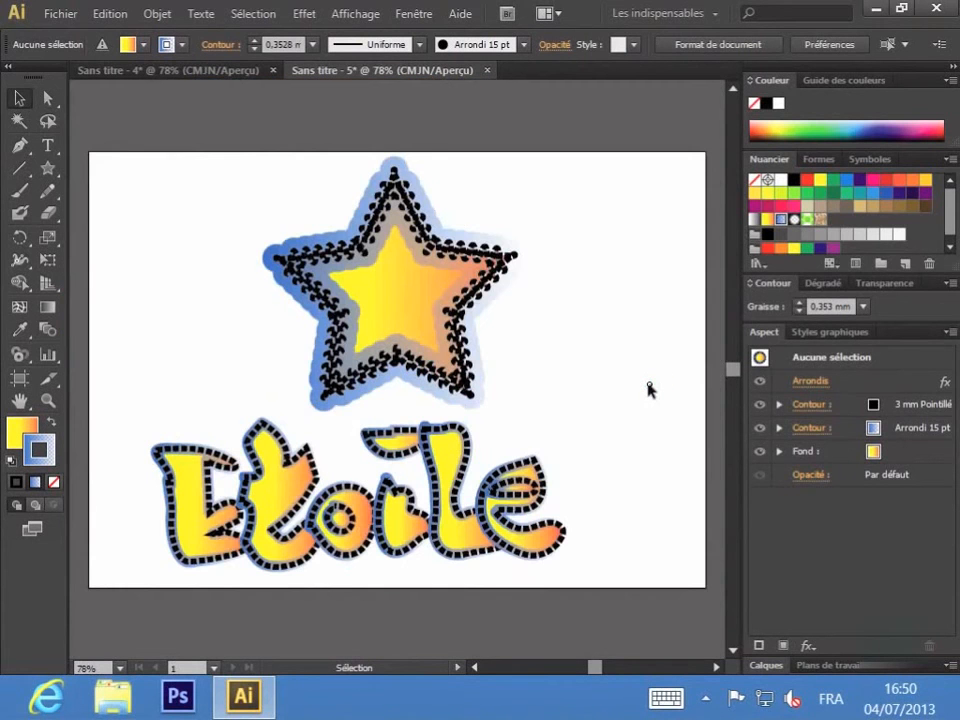